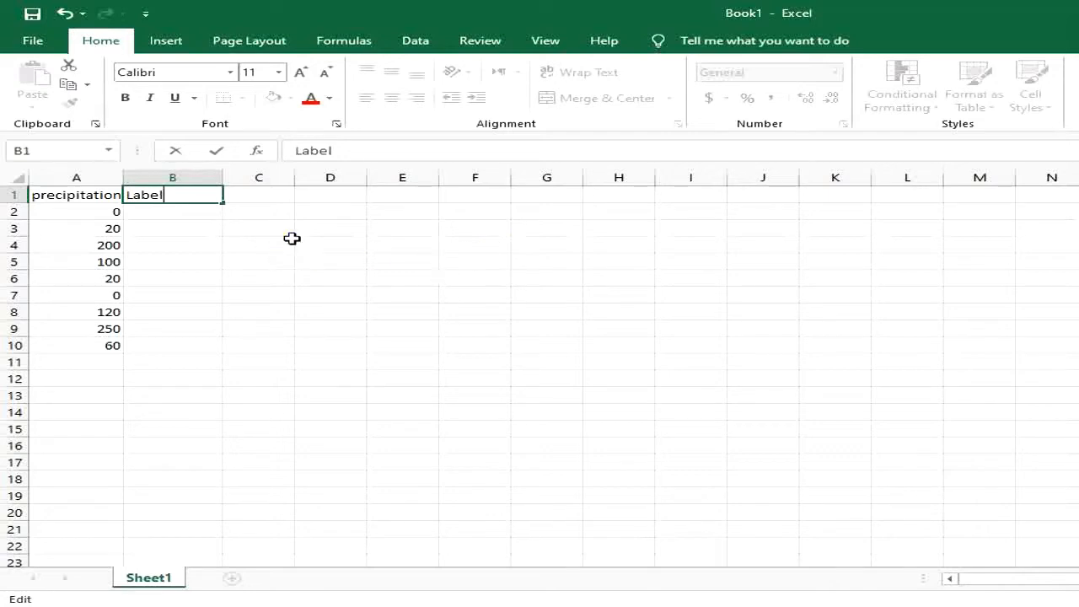
# Step: Commit the Label header in B1 and check the precipitation header in A1
pyautogui.click(253, 230)
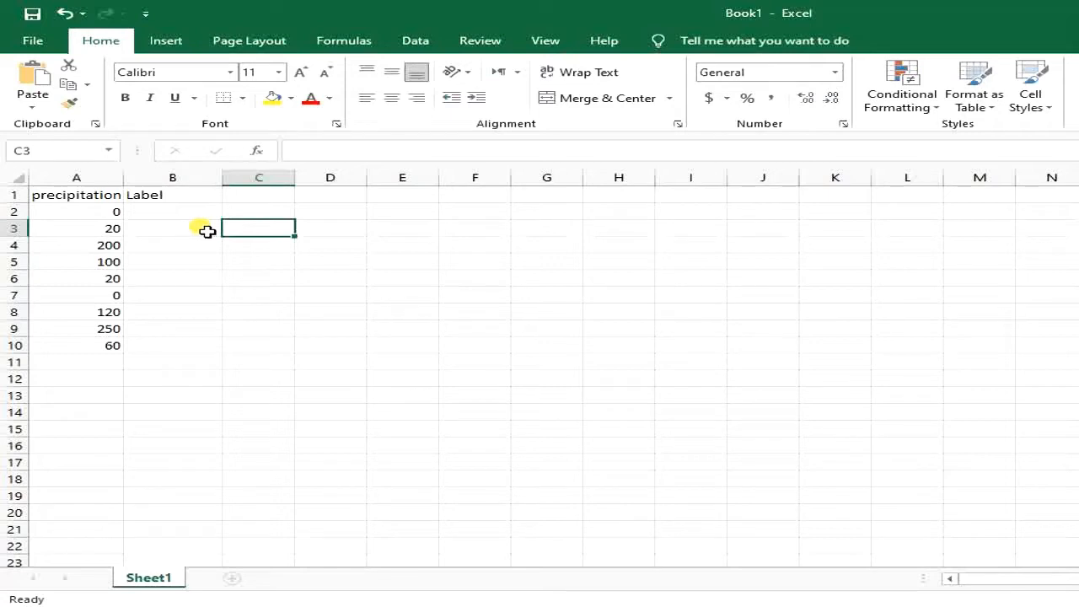
pyautogui.click(186, 212)
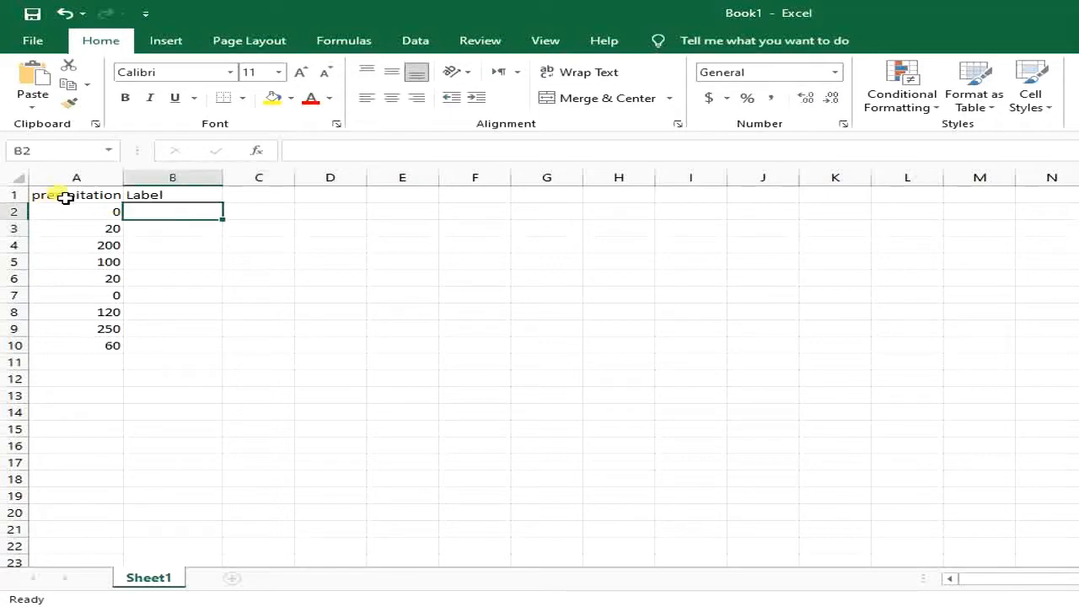
pyautogui.click(85, 195)
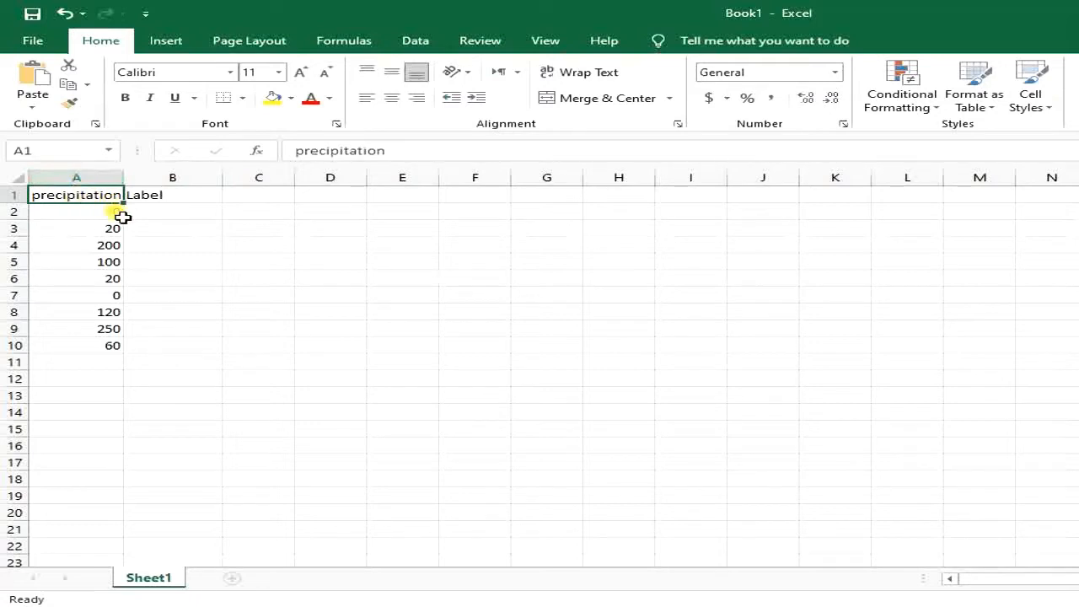
pyautogui.click(182, 201)
# Step: Review the precipitation values in A2:A4, then select B2 for the formula
pyautogui.click(173, 214)
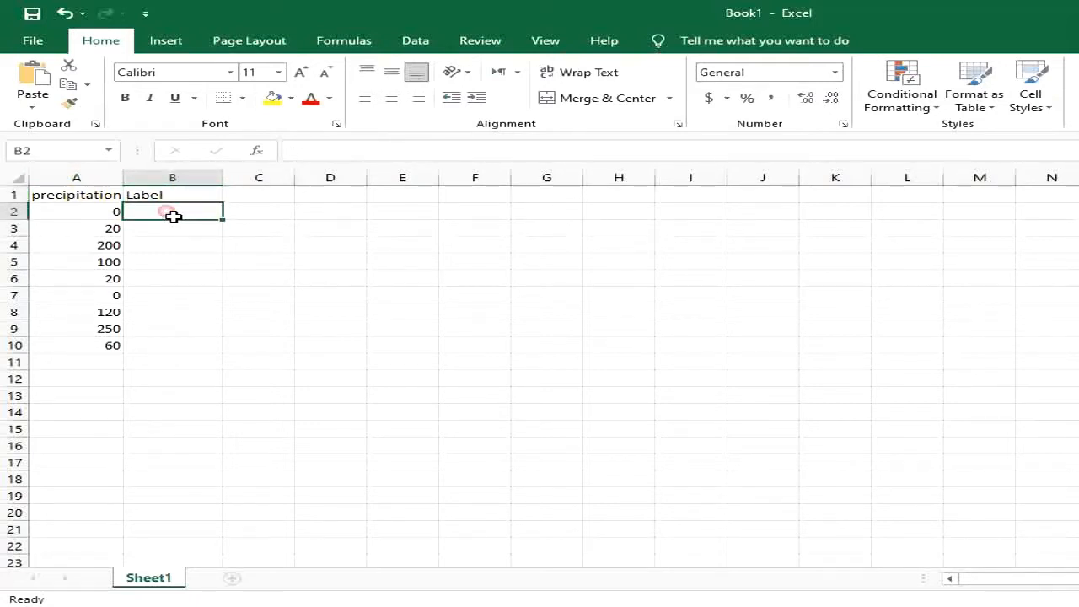
pyautogui.click(89, 216)
pyautogui.click(94, 230)
pyautogui.click(104, 244)
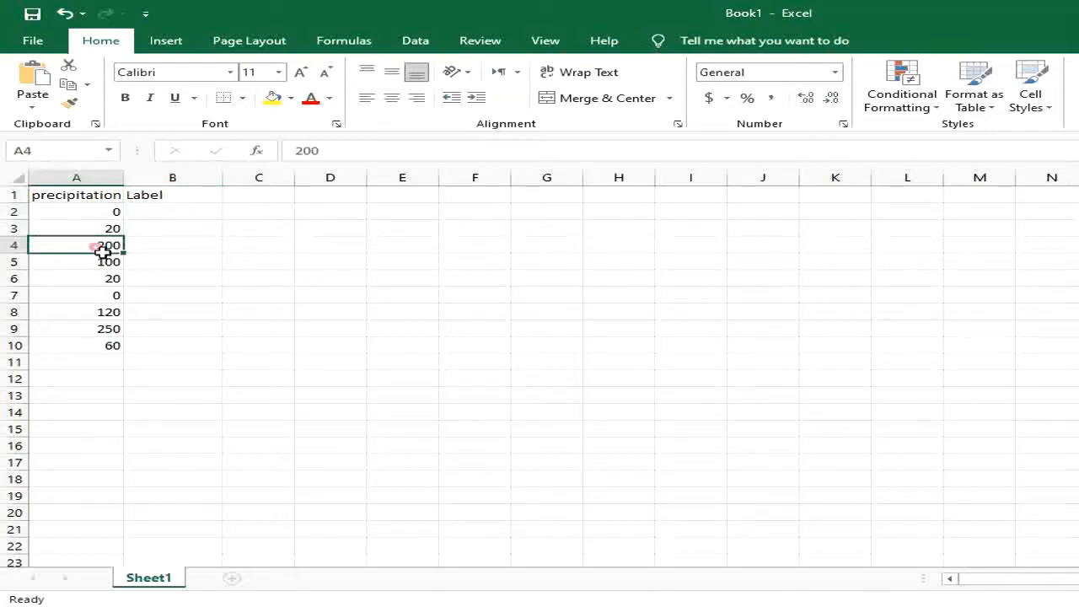
pyautogui.click(165, 218)
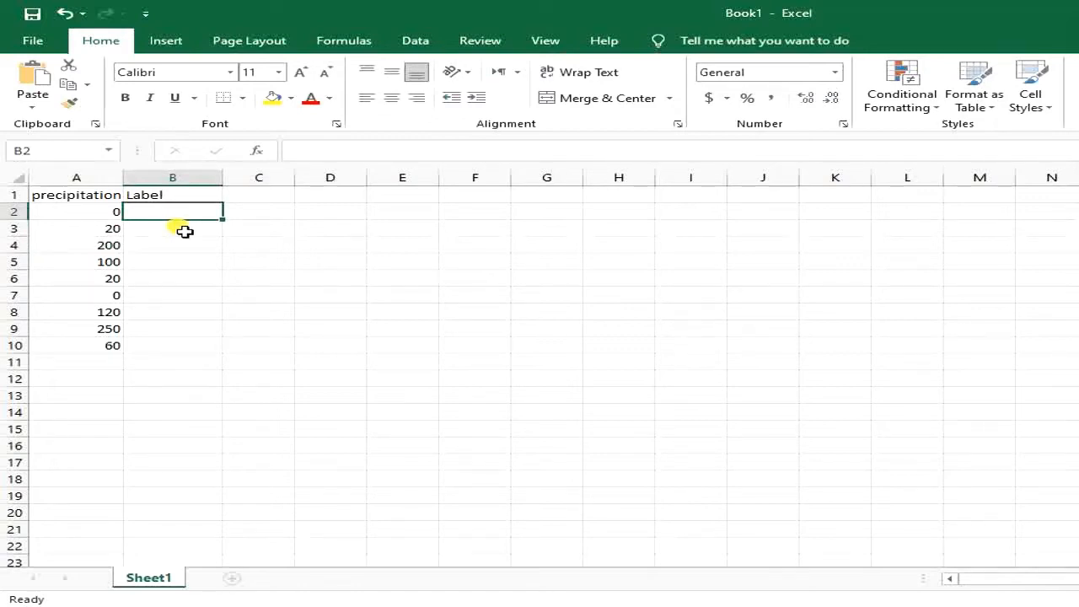
# Step: Begin =IF(A2 in B2, trimming the mistyped "small amont" condition back out
pyautogui.write('=')
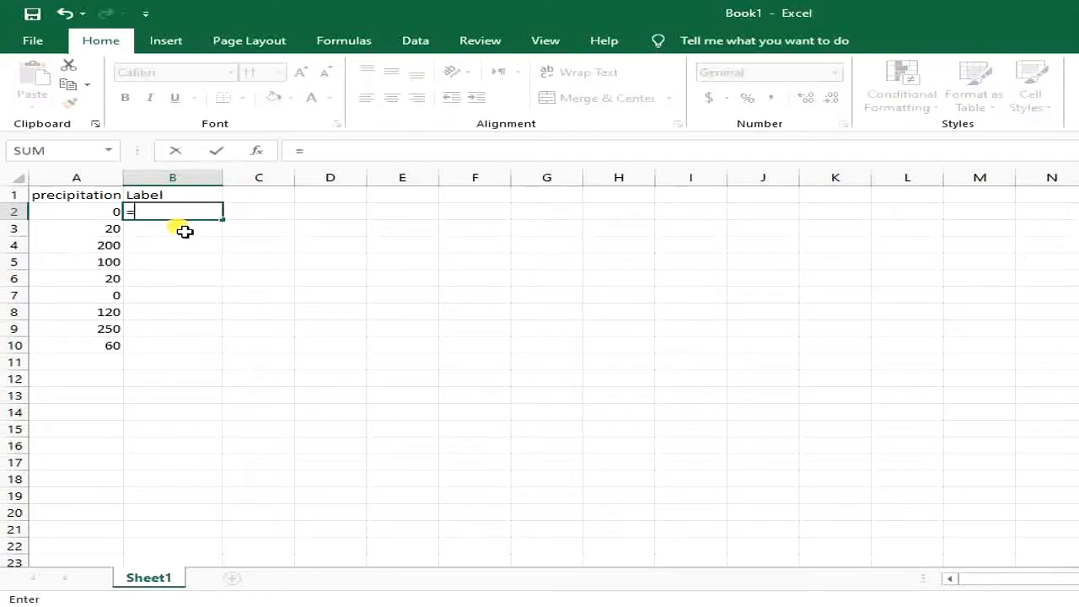
pyautogui.write('if')
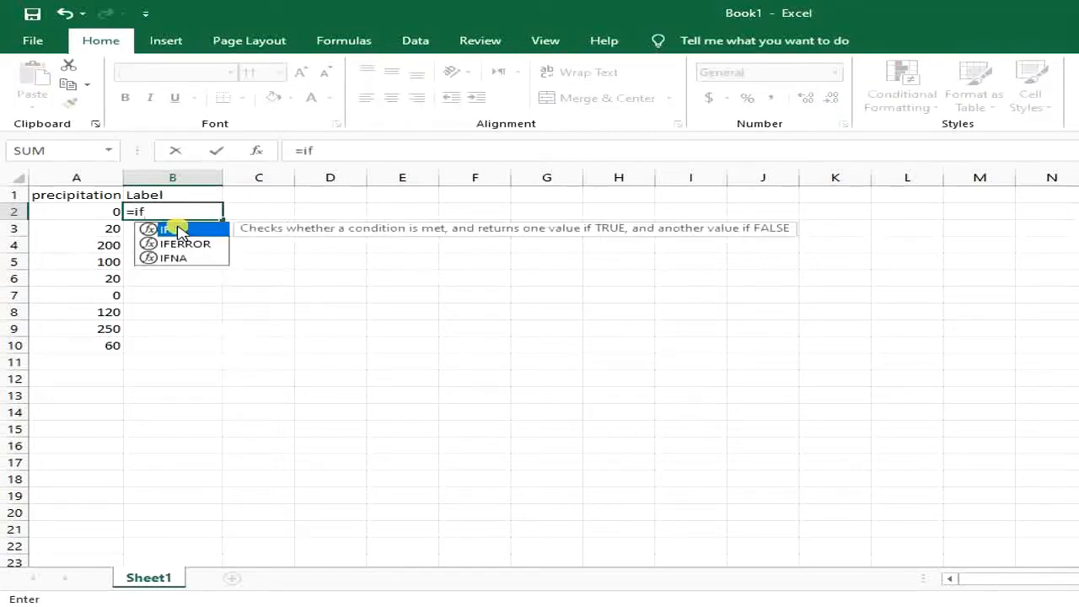
pyautogui.doubleClick(178, 230)
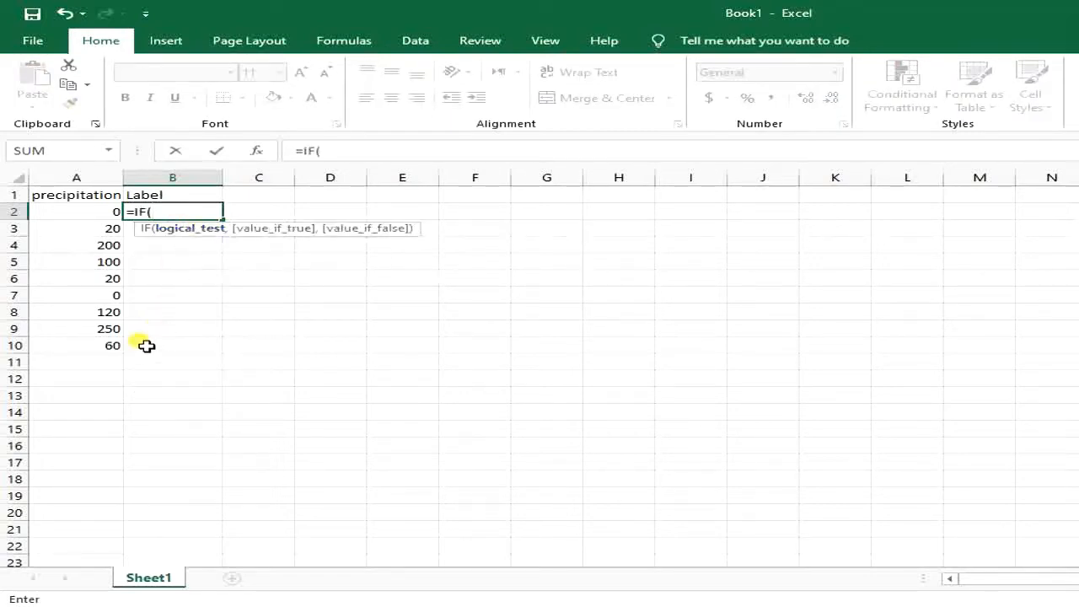
pyautogui.click(115, 211)
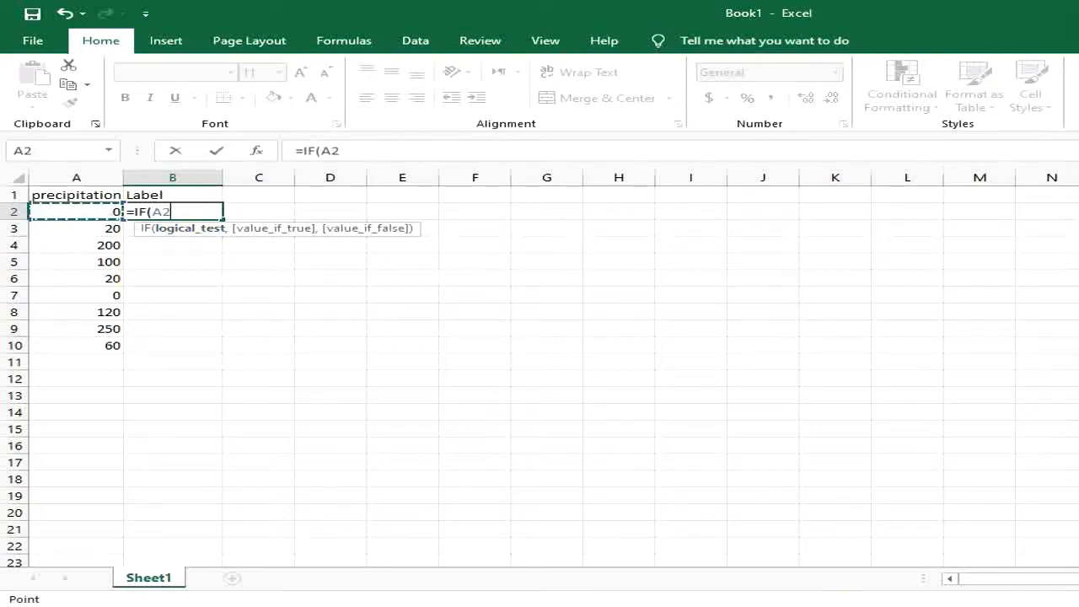
pyautogui.write('>')
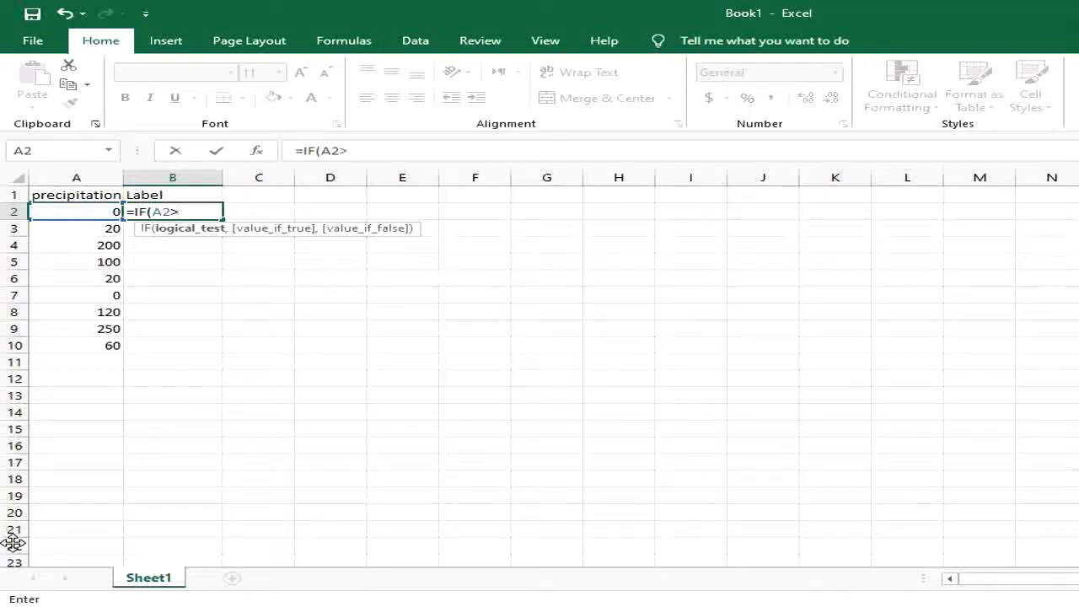
pyautogui.write('20,')
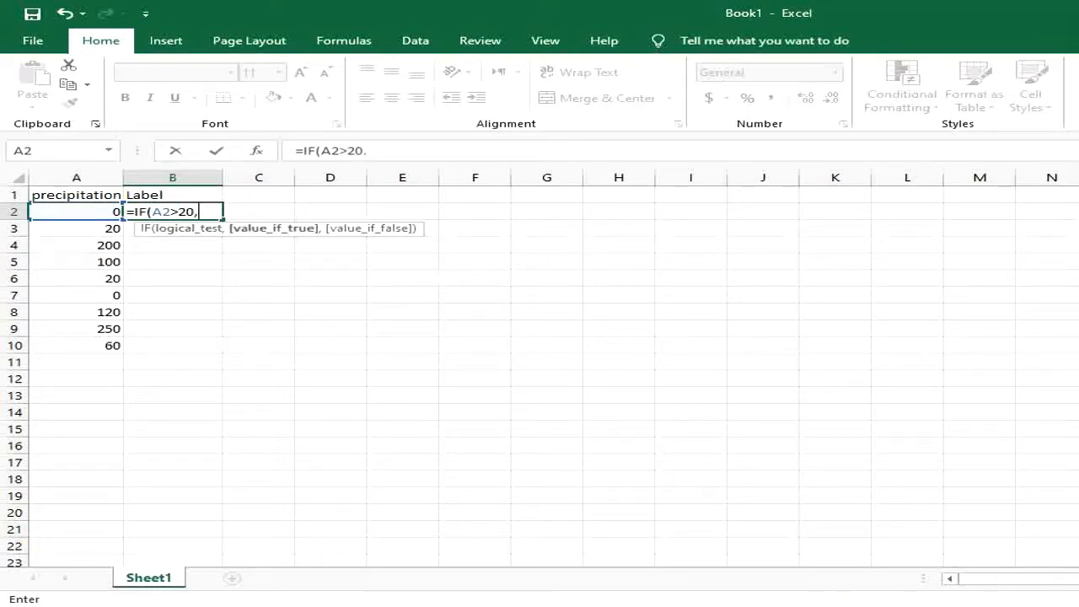
pyautogui.write('"smal')
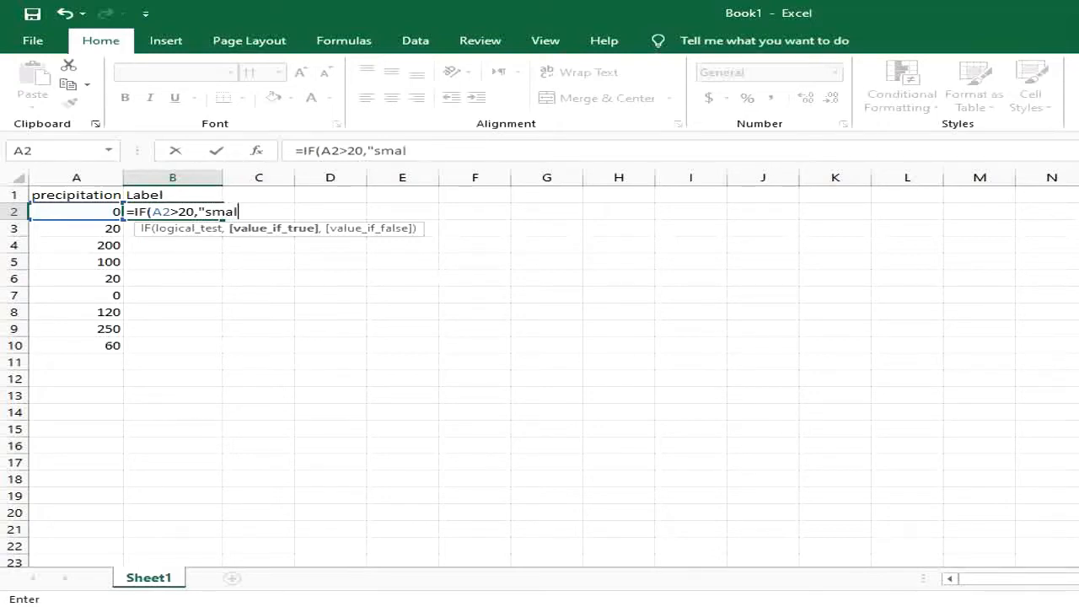
pyautogui.write('l amont')
pyautogui.press('BackSpace')
pyautogui.press('BackSpace')
pyautogui.press('BackSpace')
pyautogui.press('BackSpace')
pyautogui.press('BackSpace')
pyautogui.press('BackSpace')
pyautogui.press('BackSpace')
pyautogui.press('BackSpace')
pyautogui.press('BackSpace')
pyautogui.press('BackSpace')
pyautogui.press('BackSpace')
pyautogui.press('BackSpace')
pyautogui.press('BackSpace')
pyautogui.press('BackSpace')
pyautogui.press('BackSpace')
pyautogui.press('BackSpace')
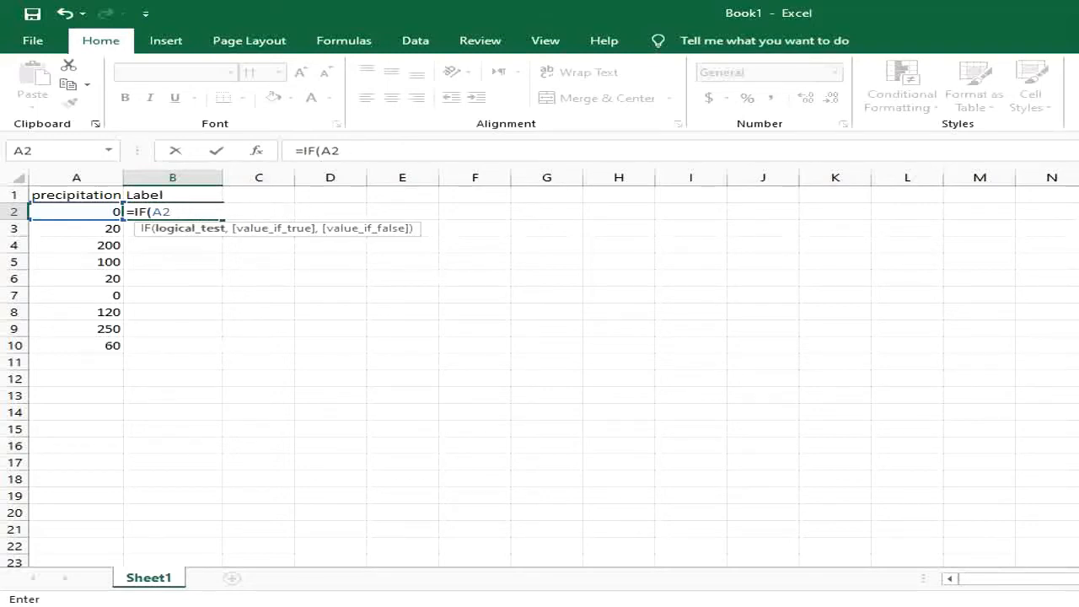
# Step: Make the condition A2=0 return "dry" and start typing a nested IF
pyautogui.write('=0,"')
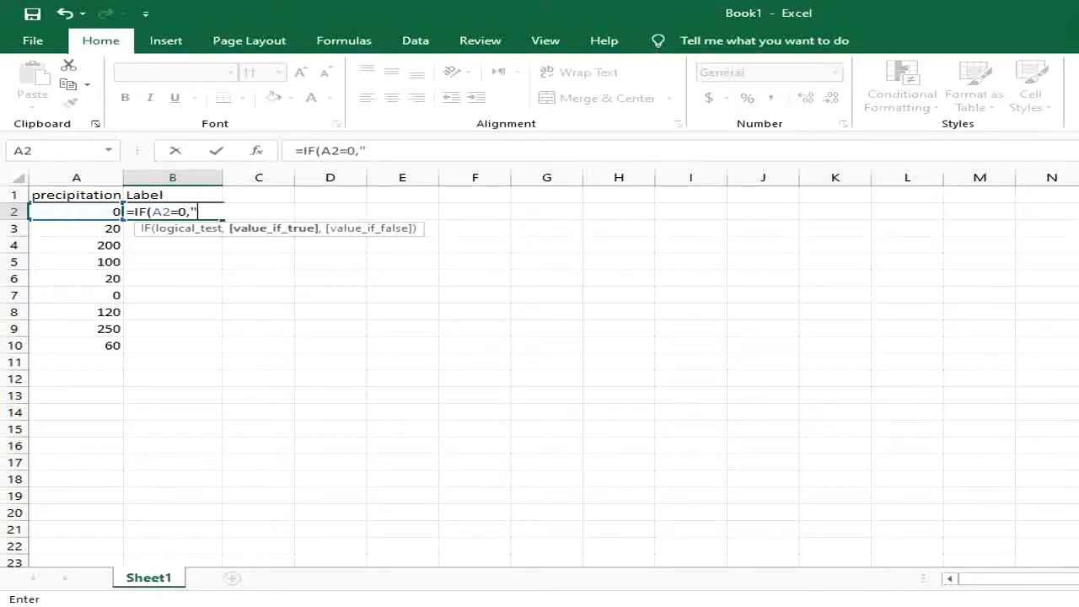
pyautogui.write('dry",')
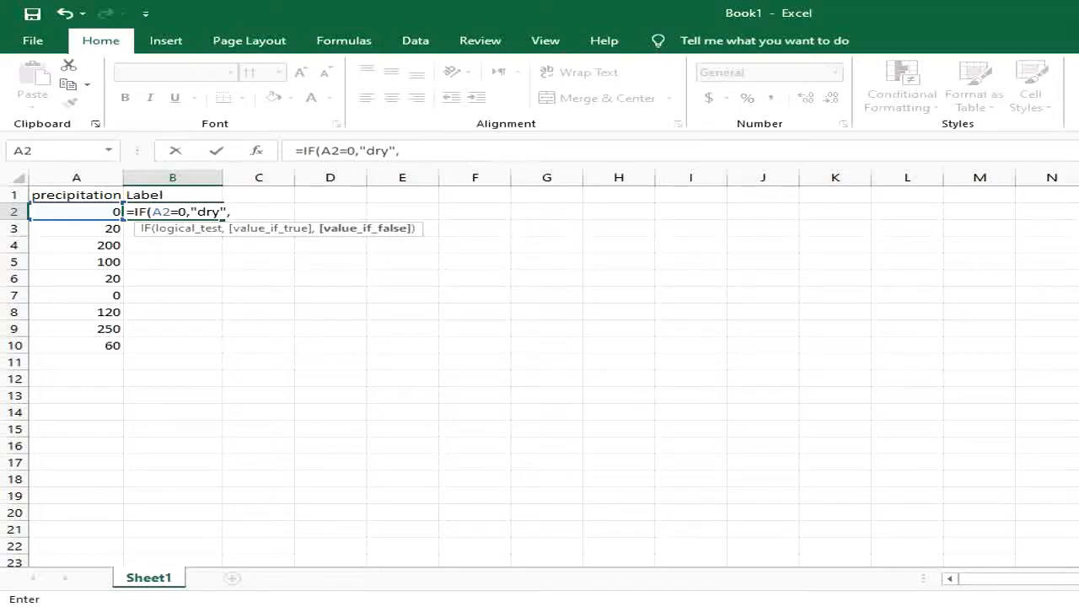
pyautogui.write('if')
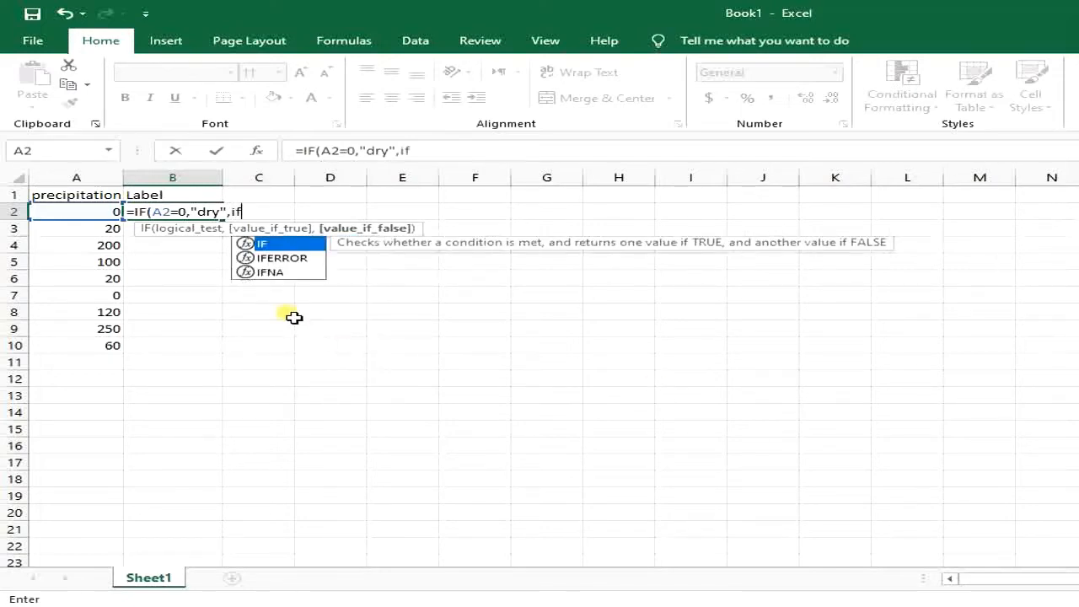
# Step: Add a nested IF testing A2>20 that returns "small amount", then begin another IF
pyautogui.doubleClick(260, 244)
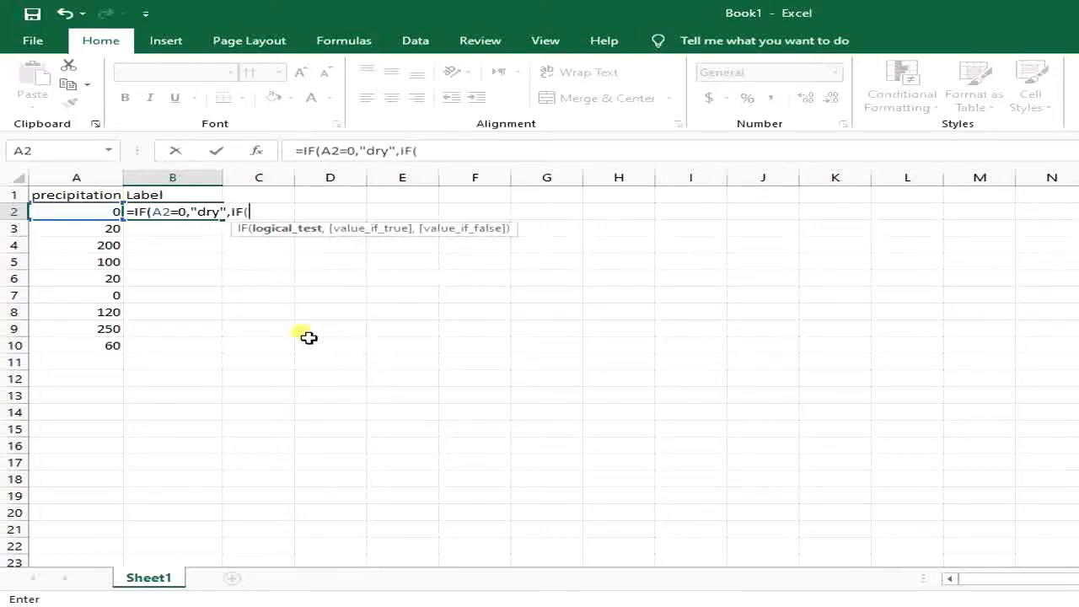
pyautogui.click(84, 212)
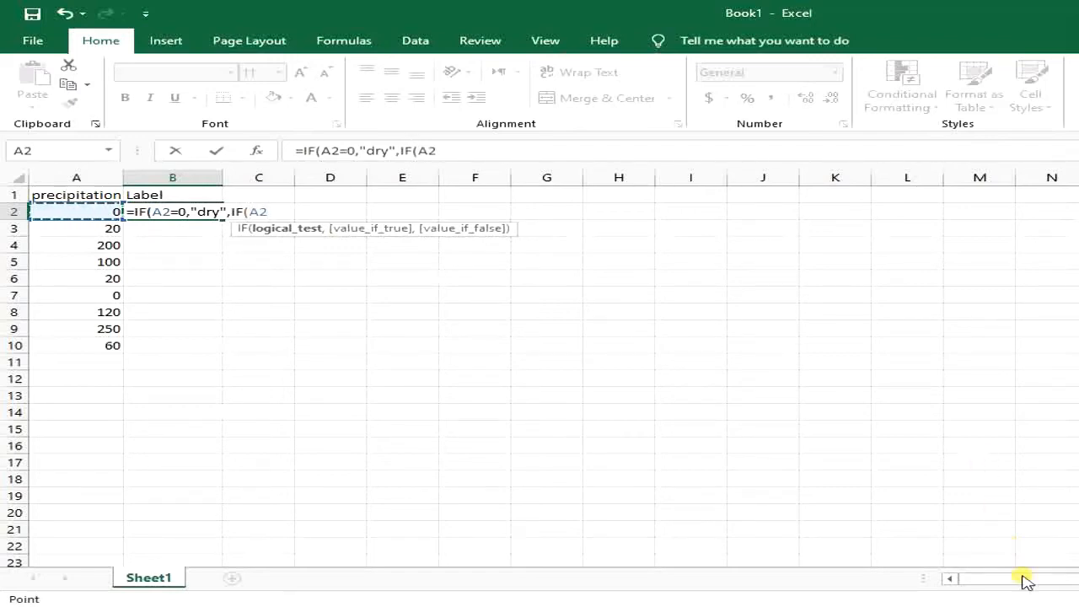
pyautogui.write('>20')
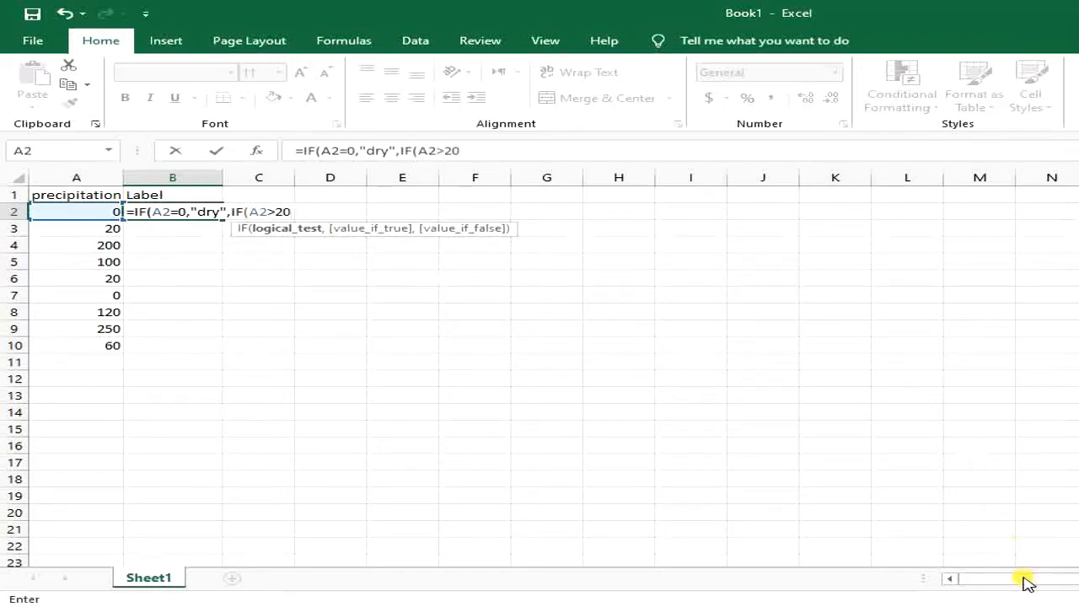
pyautogui.write(',"')
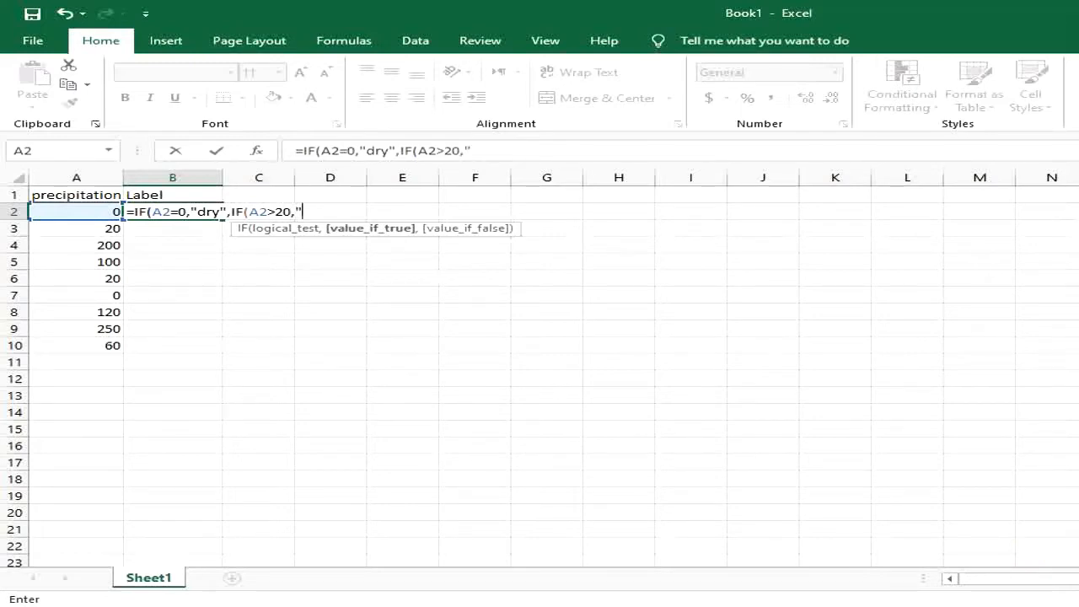
pyautogui.write('small amount')
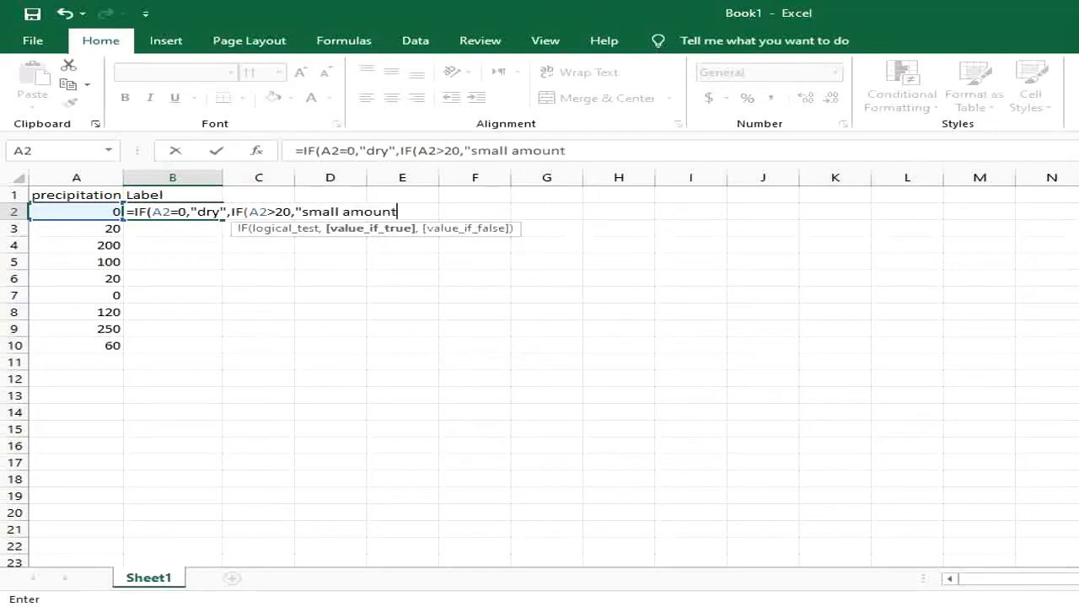
pyautogui.write('",')
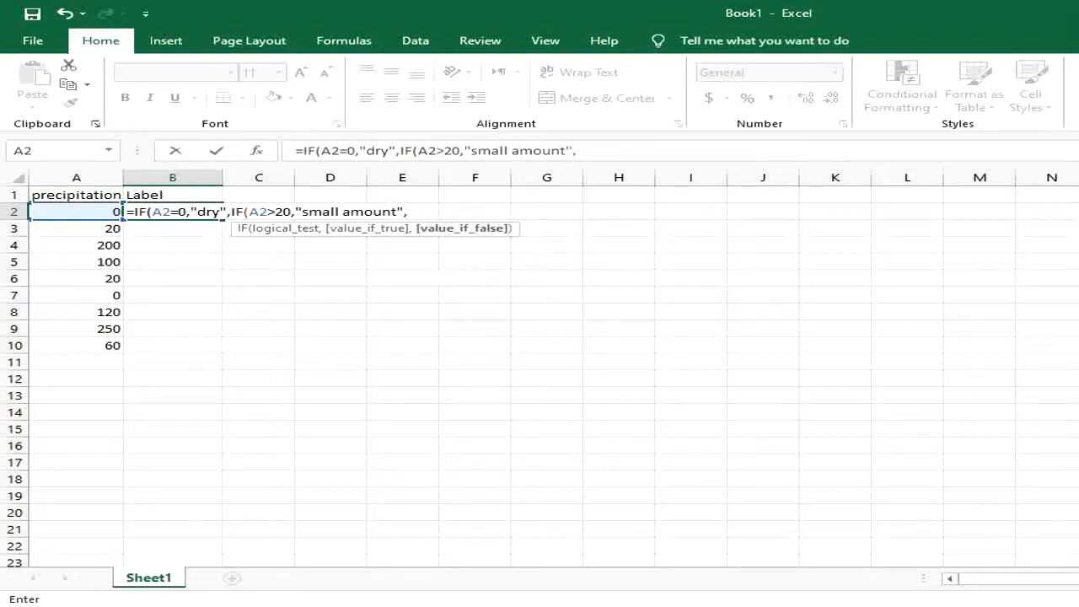
pyautogui.write('if')
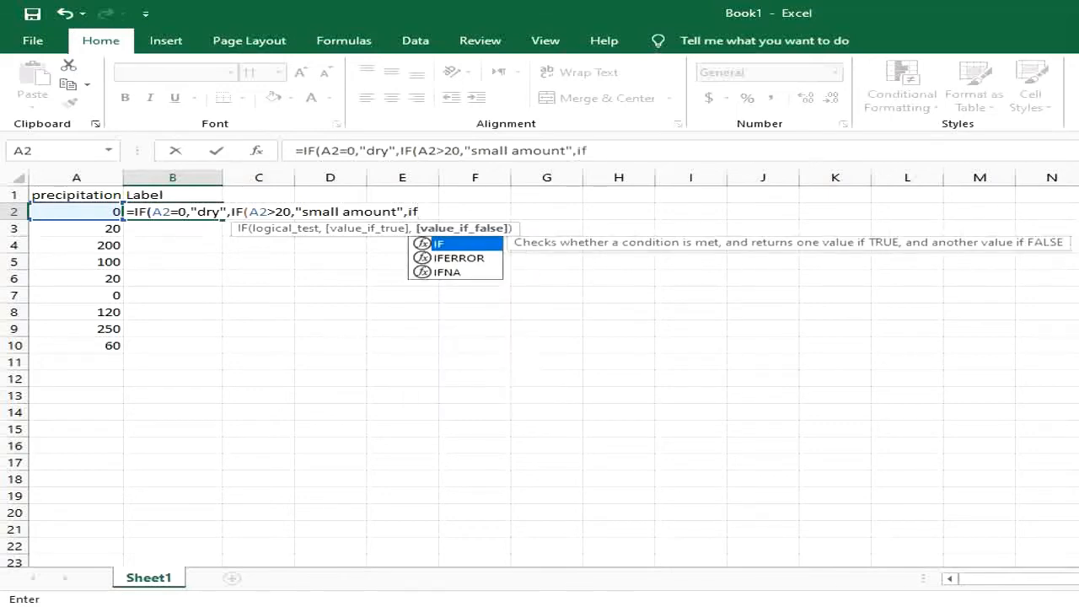
# Step: Nest a third IF testing A2>100 that returns "average amount", fixing a typo
pyautogui.doubleClick(441, 243)
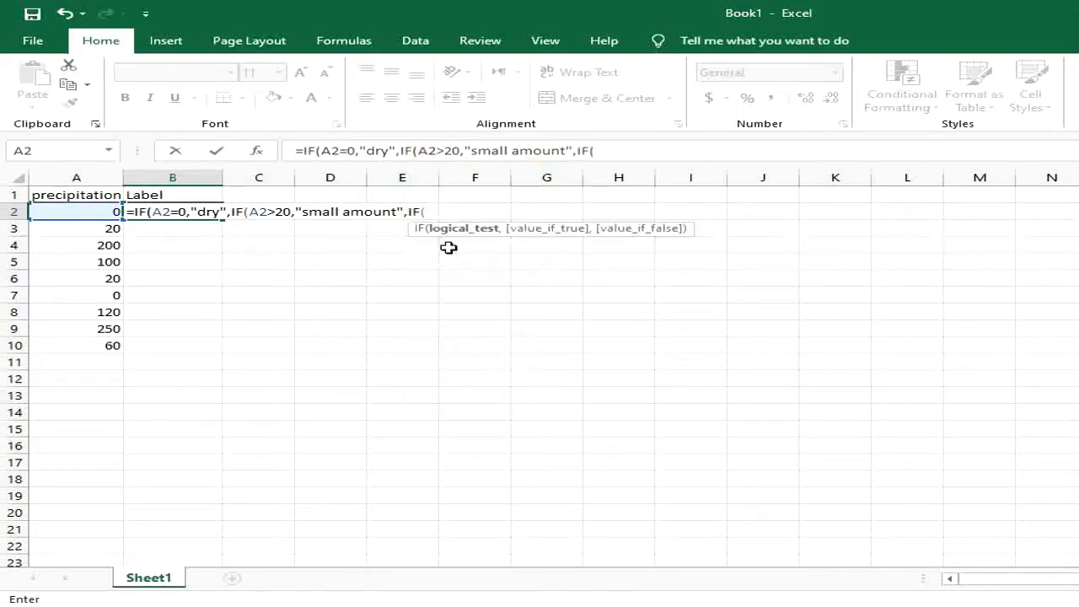
pyautogui.click(71, 220)
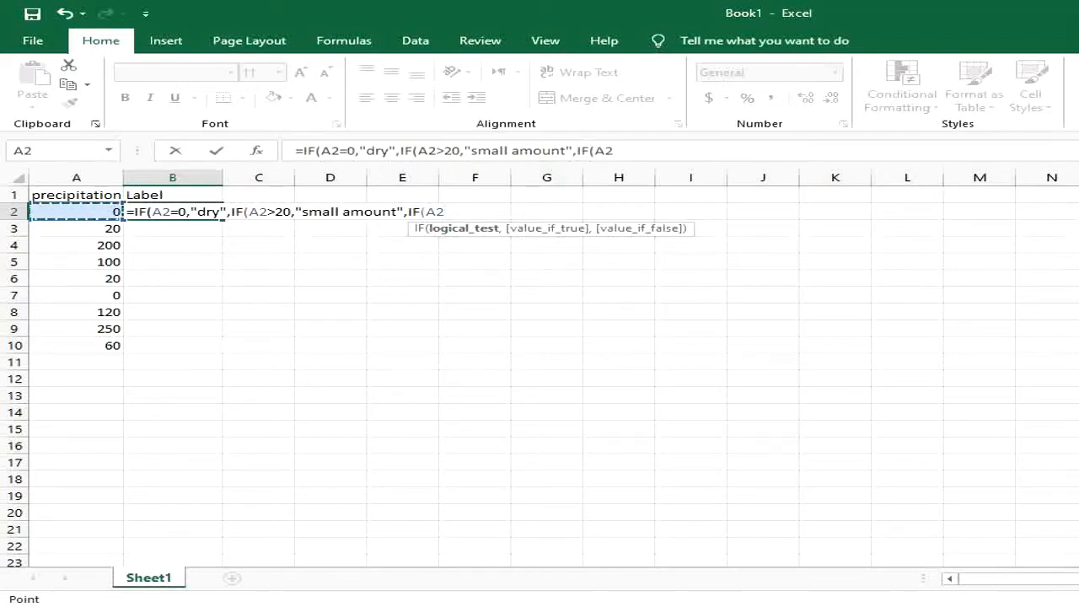
pyautogui.write('>100')
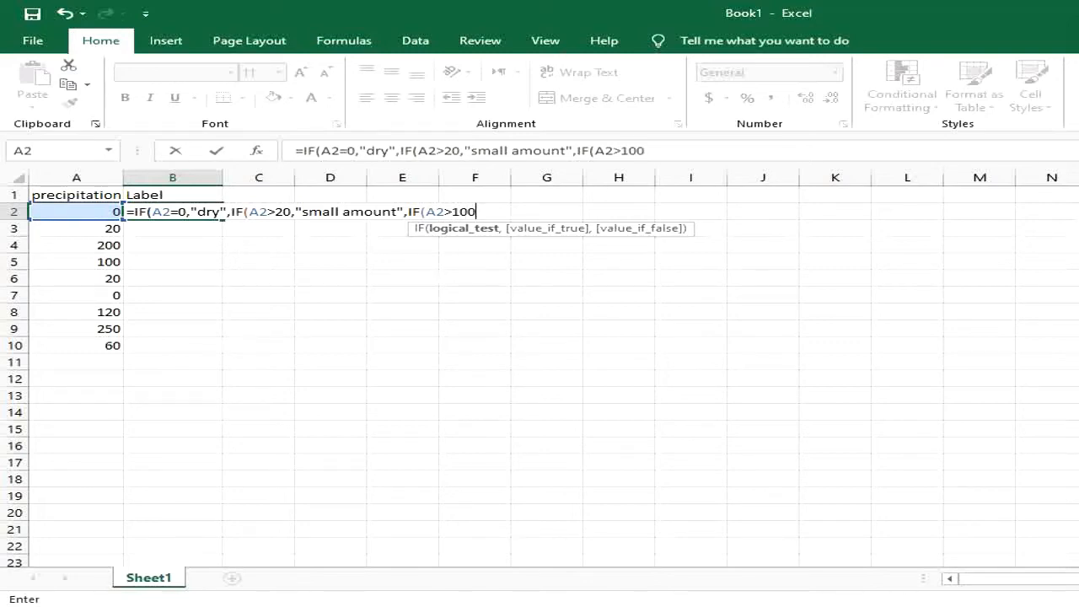
pyautogui.write(',')
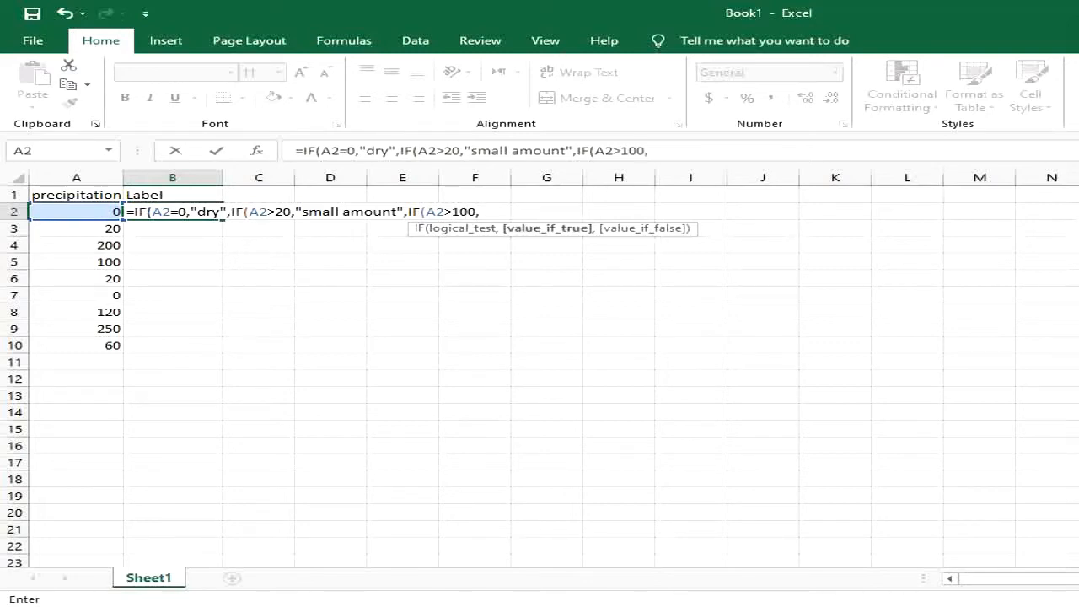
pyautogui.write('"')
pyautogui.write('an')
pyautogui.press('BackSpace')
pyautogui.write('veragre amoun')
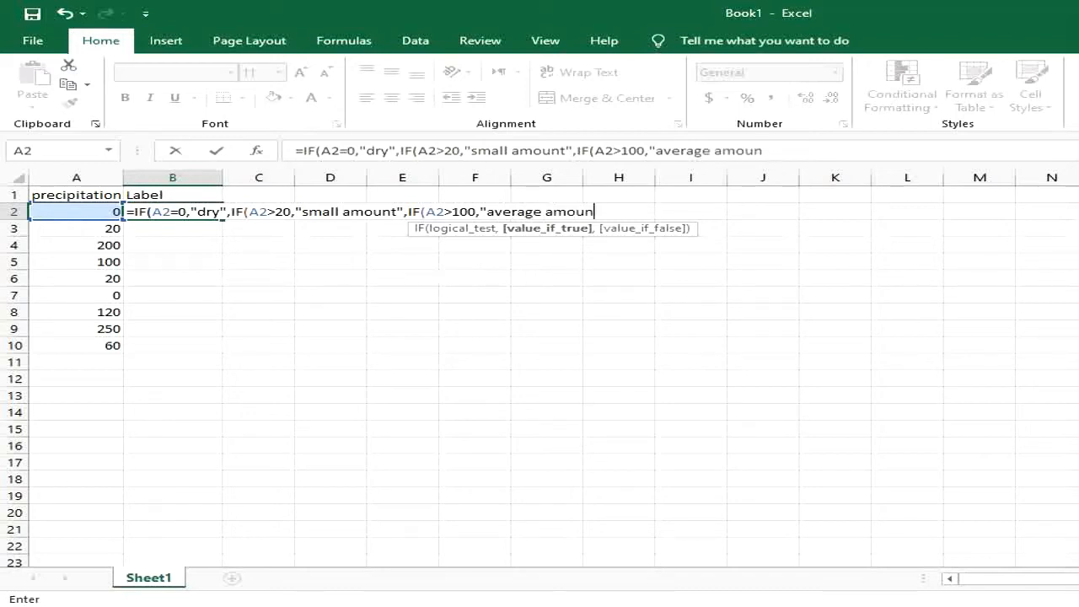
pyautogui.write('t",if')
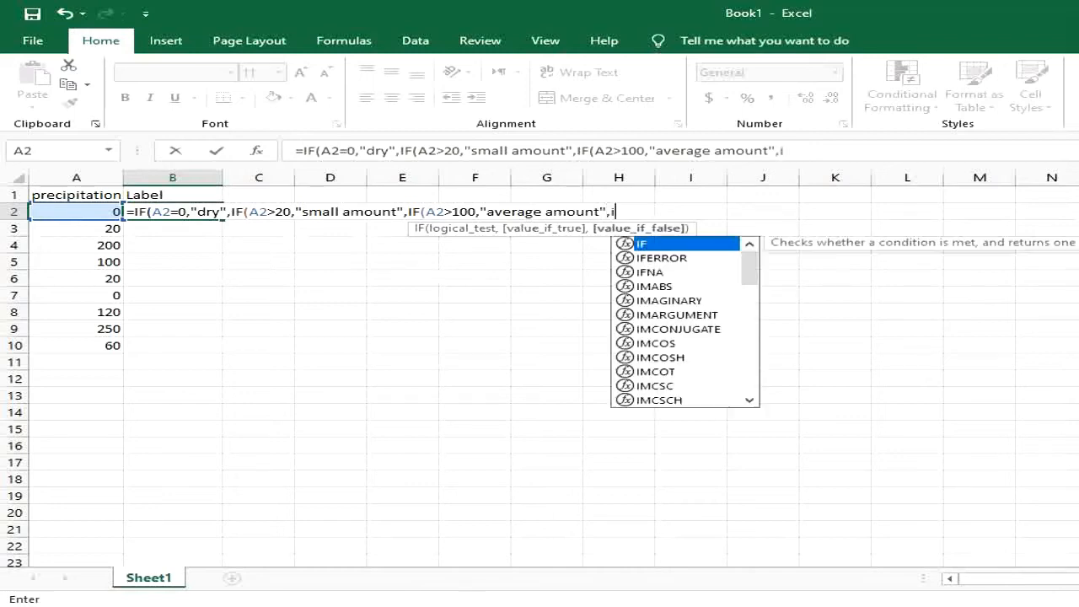
# Step: Nest a fourth IF testing A2>150 that returns "huge amount", followed by a comma
pyautogui.doubleClick(638, 243)
pyautogui.click(108, 212)
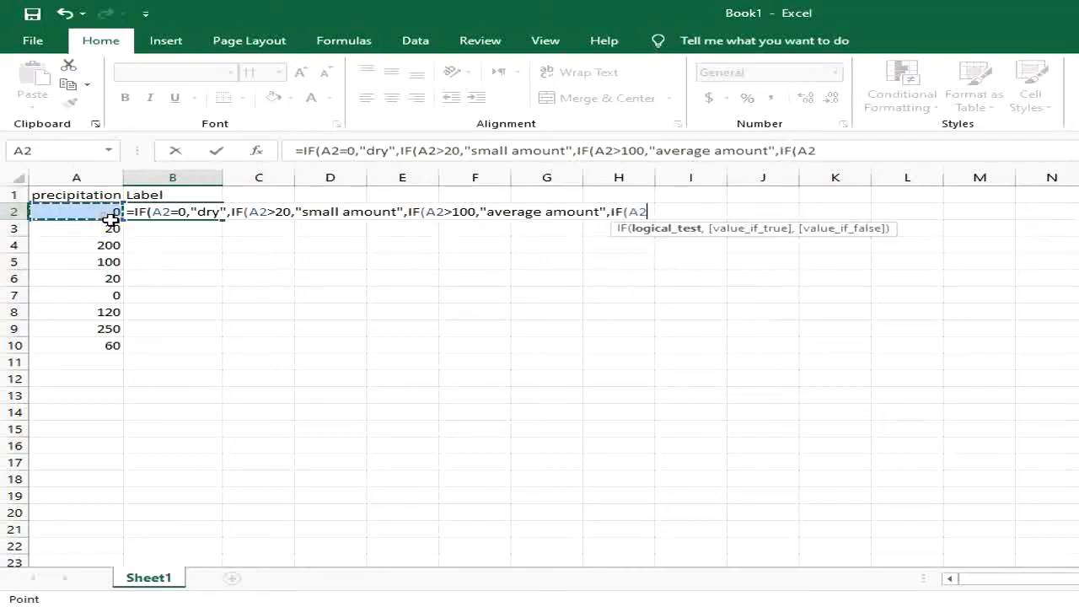
pyautogui.write('>')
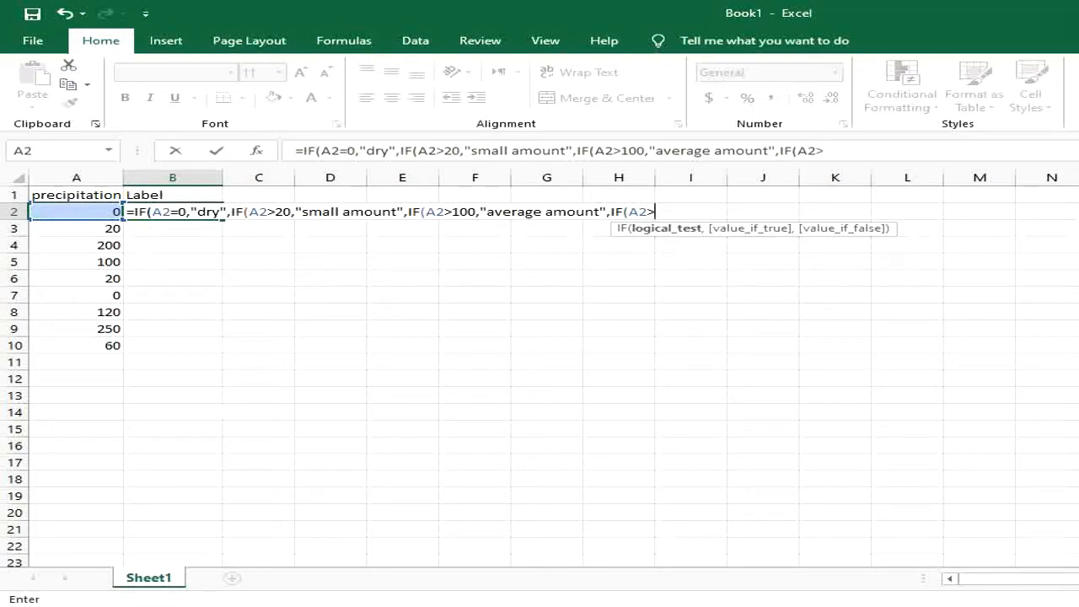
pyautogui.write('150,')
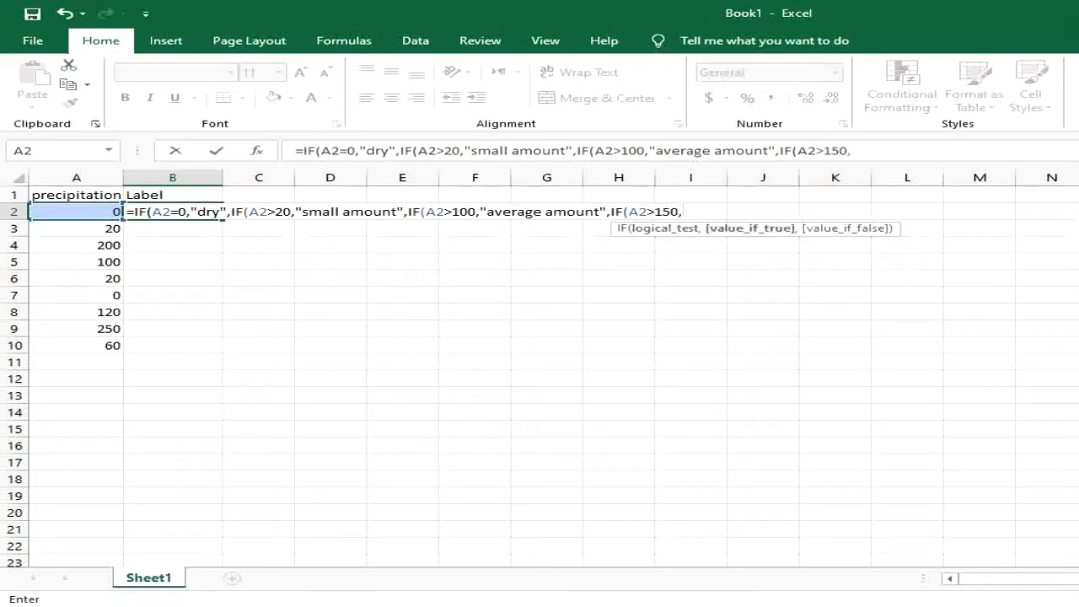
pyautogui.write('"huge amount')
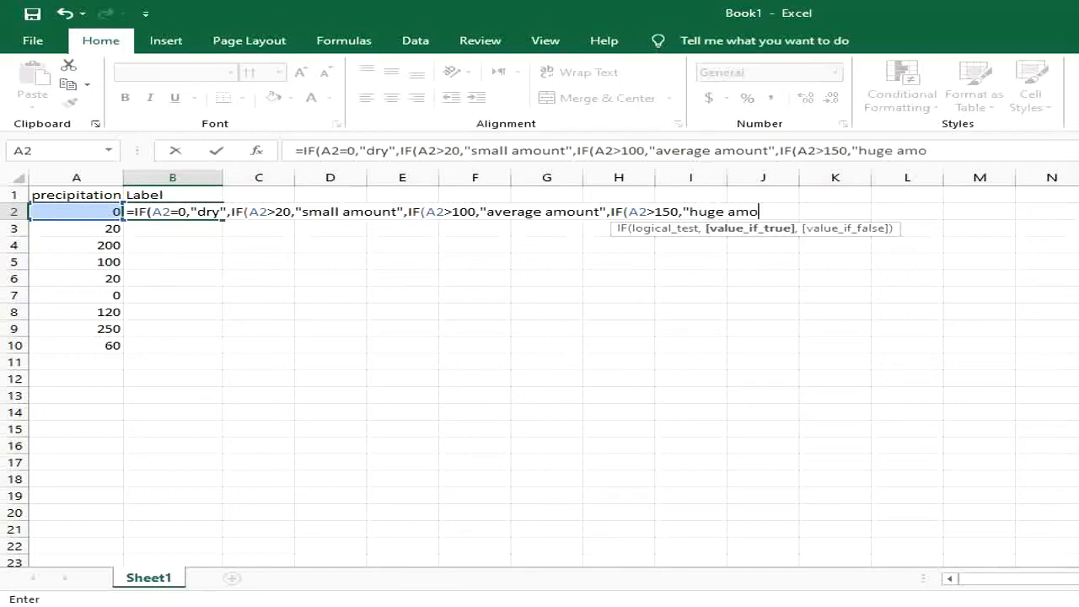
pyautogui.write('"')
pyautogui.write(',w')
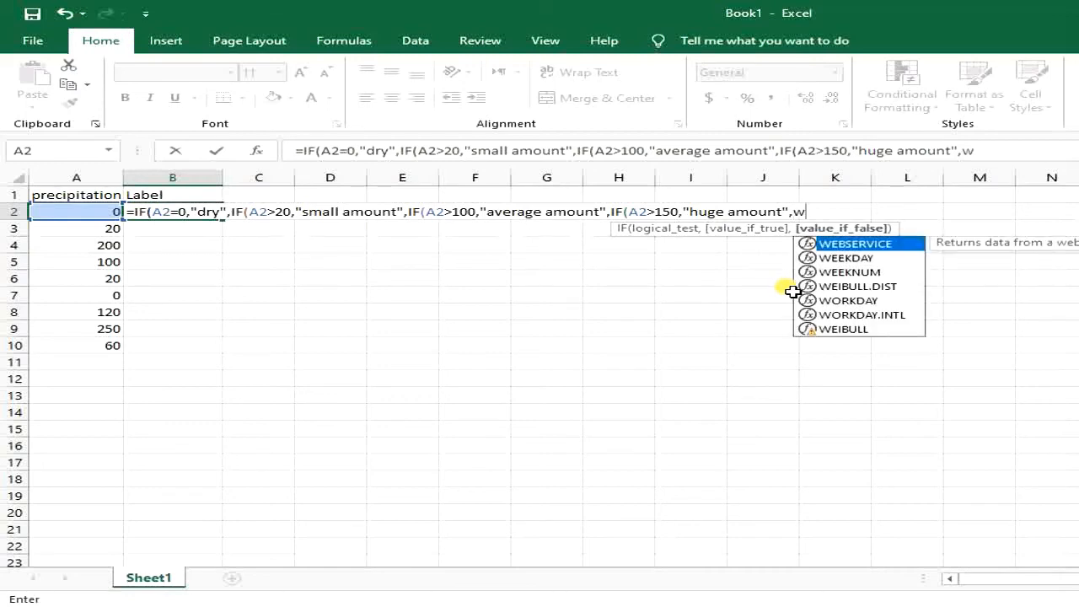
# Step: End the formula with "wet" as fallback, close all four parentheses, and enter it
pyautogui.press('BackSpace')
pyautogui.write('"wer')
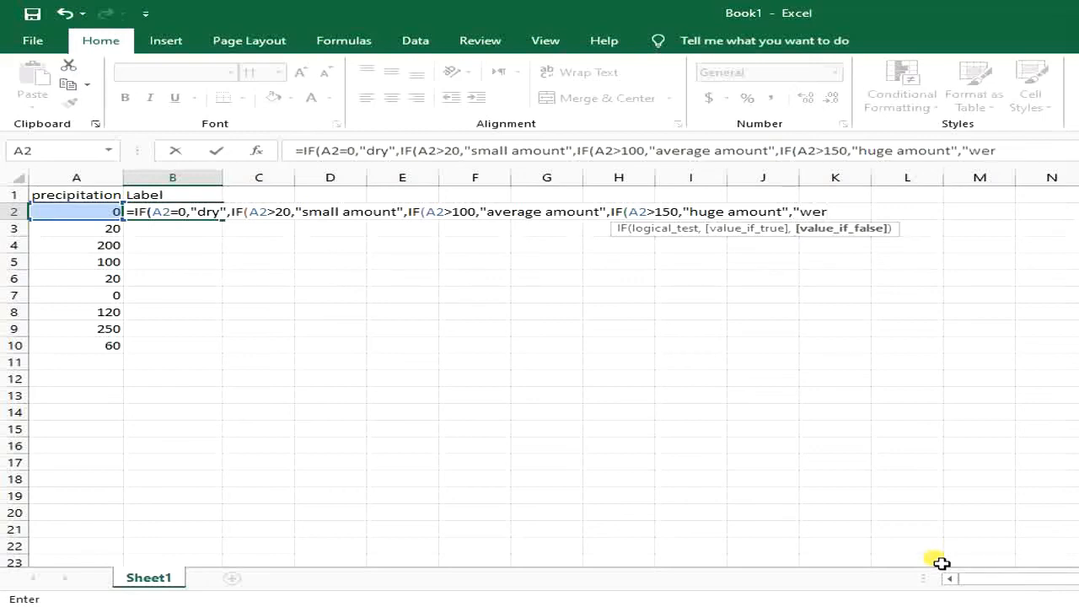
pyautogui.press('BackSpace')
pyautogui.write('t")')
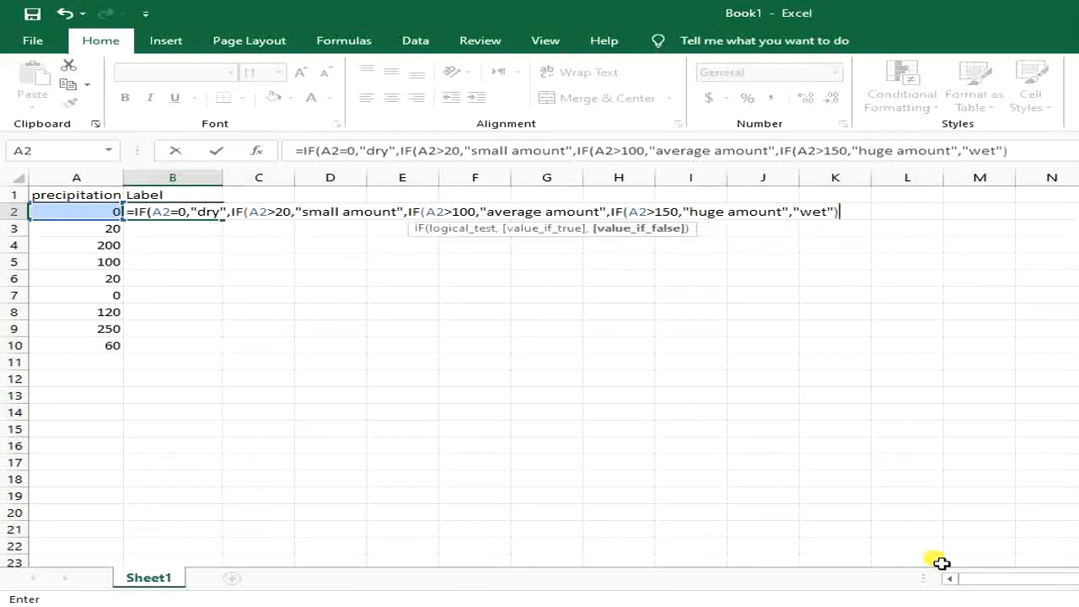
pyautogui.write(')')
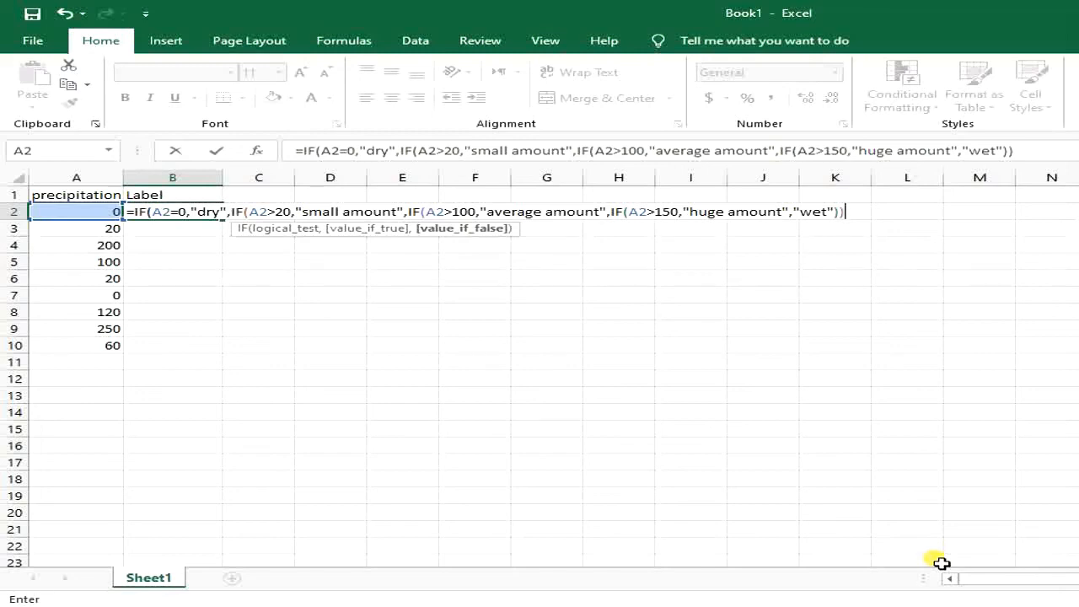
pyautogui.write(')')
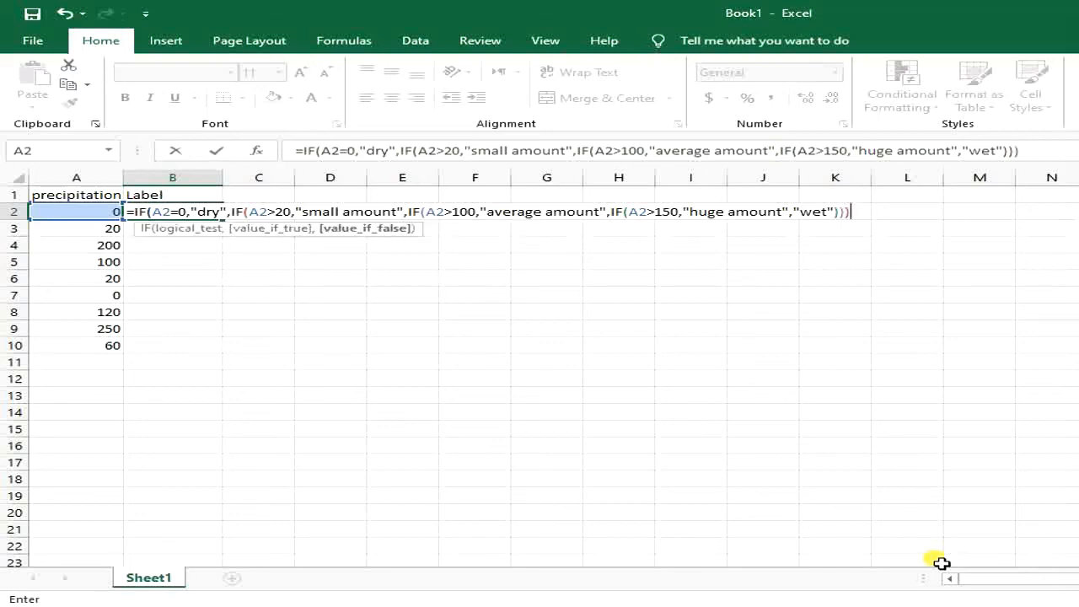
pyautogui.press('Return')
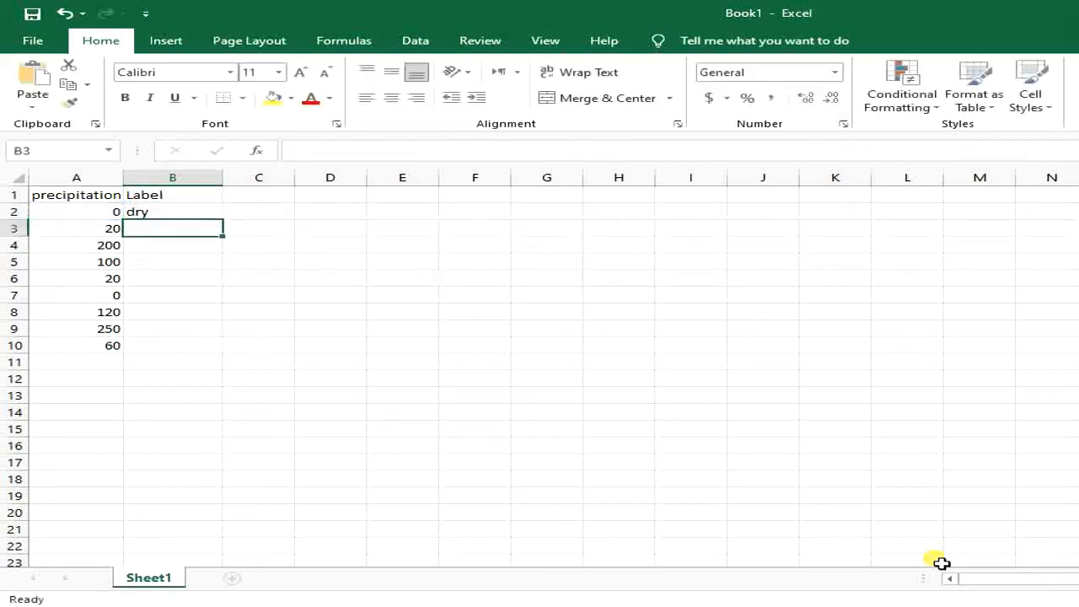
# Step: Copy B2's formula down to B10 and widen column B so labels fit
pyautogui.click(173, 200)
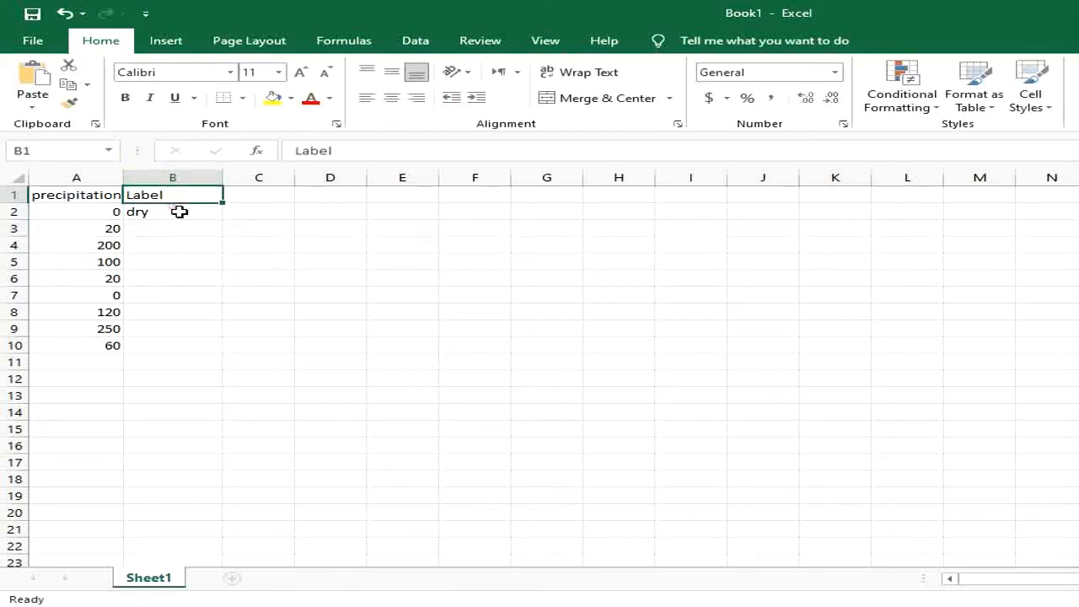
pyautogui.click(192, 215)
pyautogui.moveTo(223, 222); pyautogui.dragTo(235, 353)
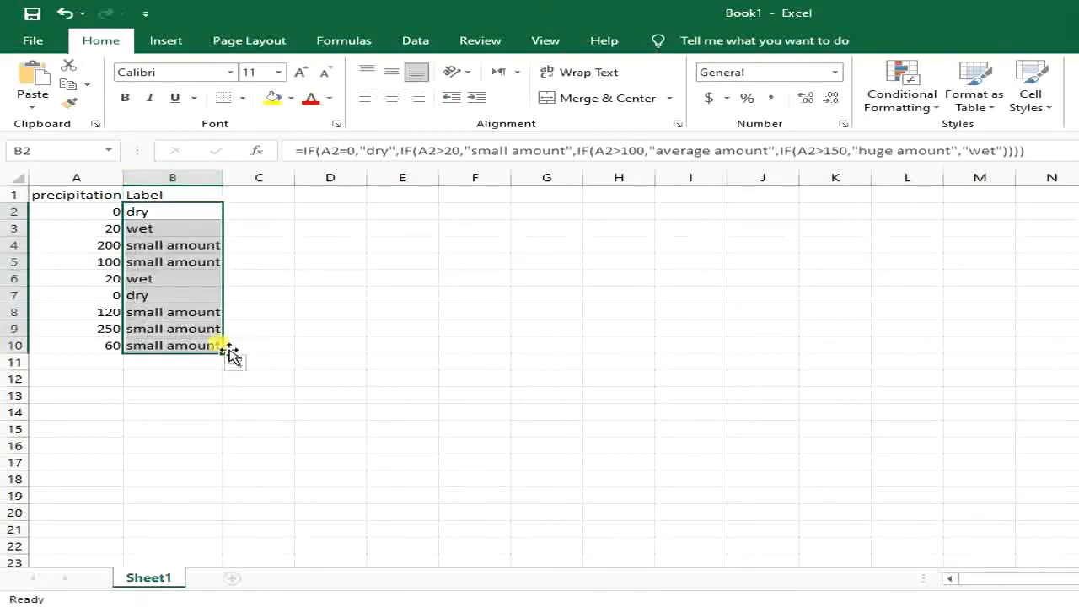
pyautogui.moveTo(222, 176); pyautogui.dragTo(262, 187)
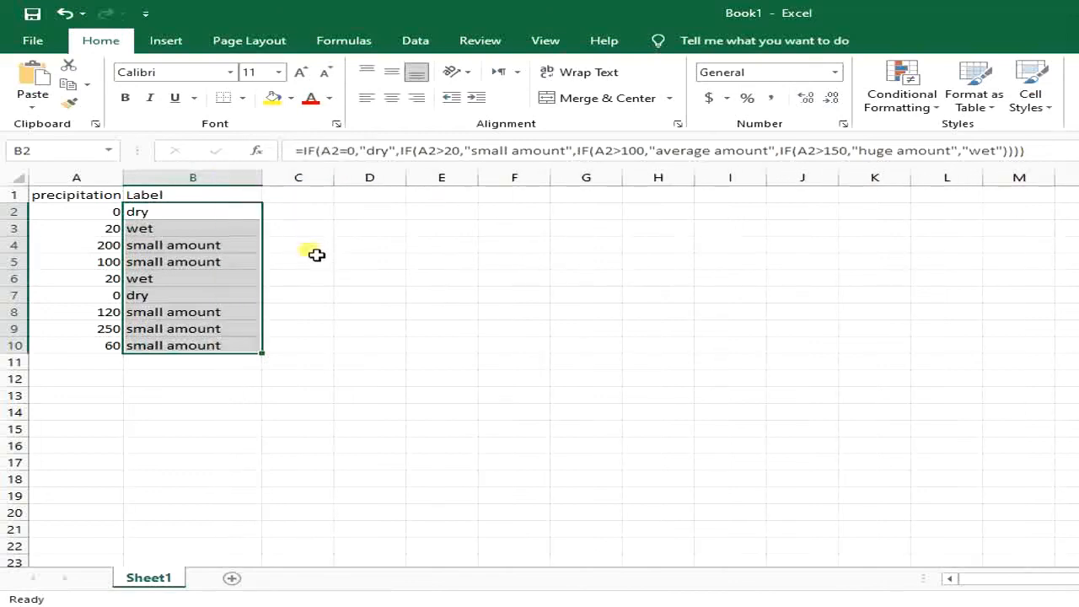
pyautogui.click(299, 276)
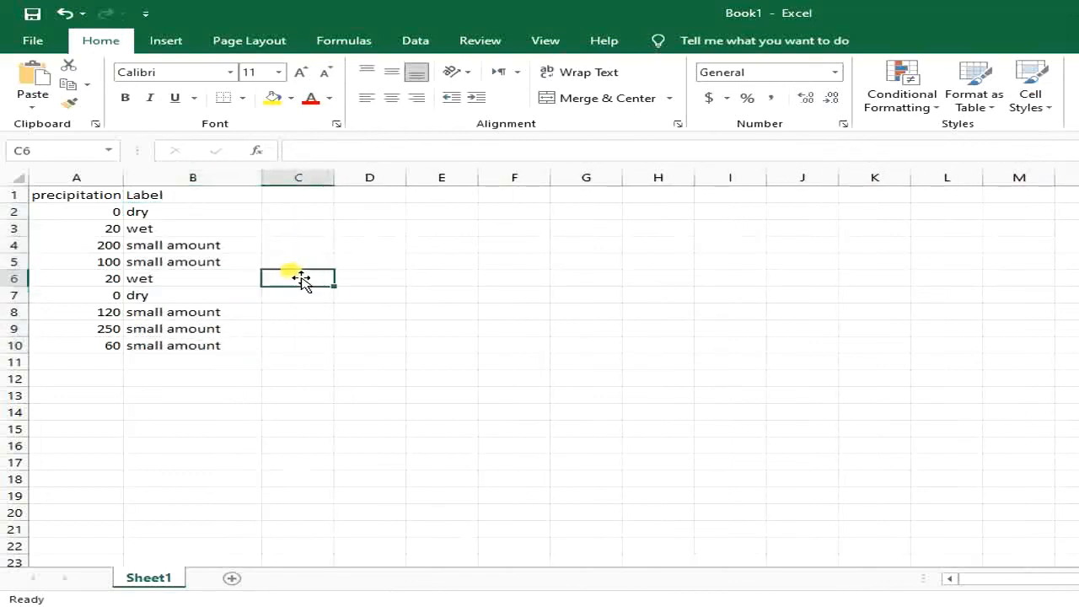